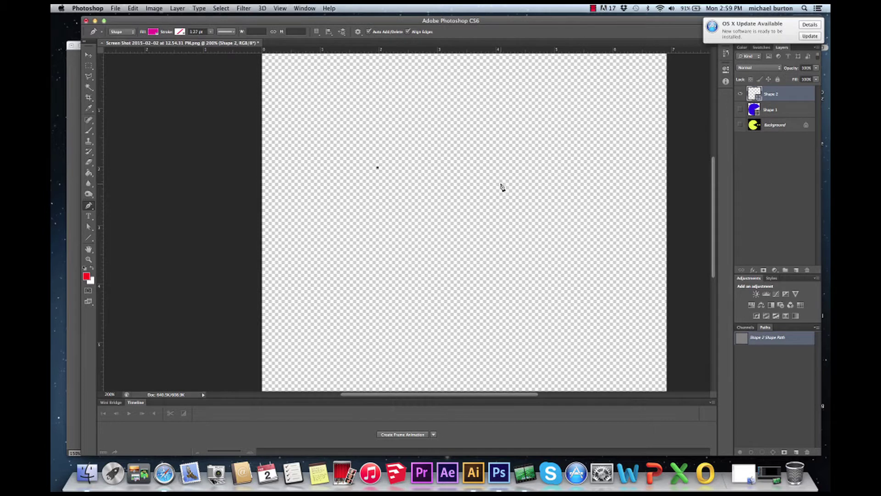
# Step: Draw a closed, straight-sided six-point pink shape about 195 px wide and 139 px high with the Pen tool
pyautogui.click(501, 184)
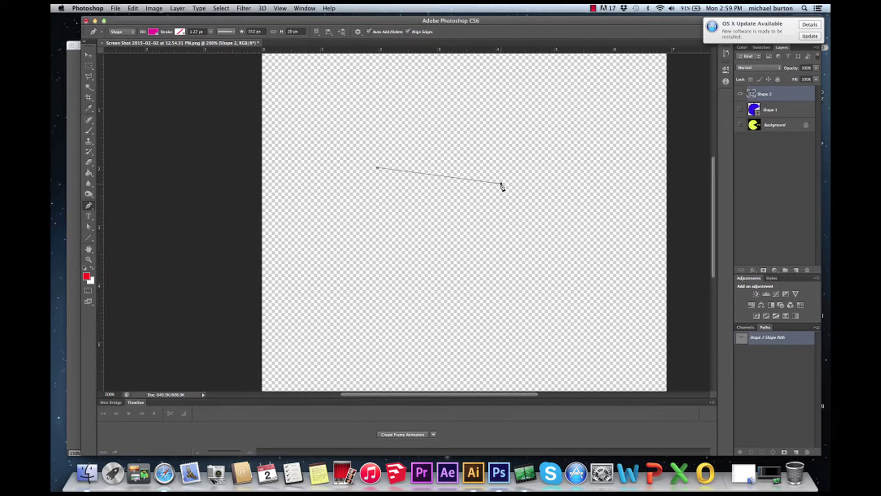
pyautogui.click(505, 251)
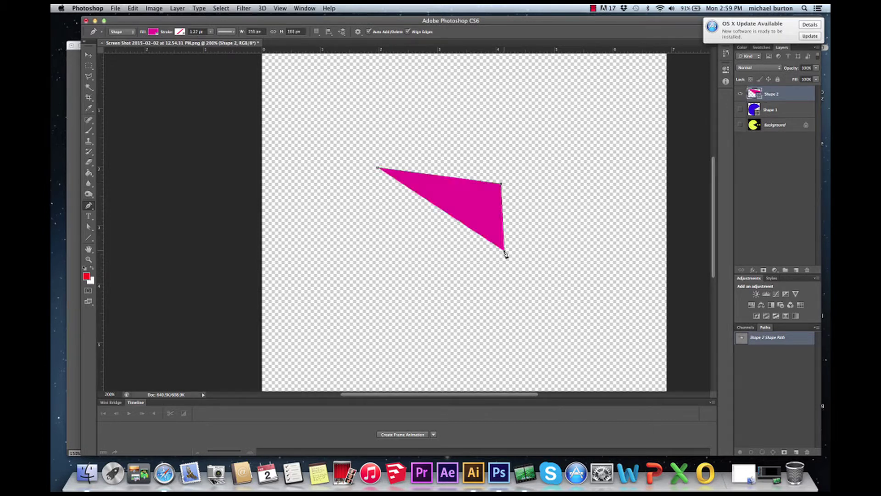
pyautogui.click(439, 280)
pyautogui.click(368, 248)
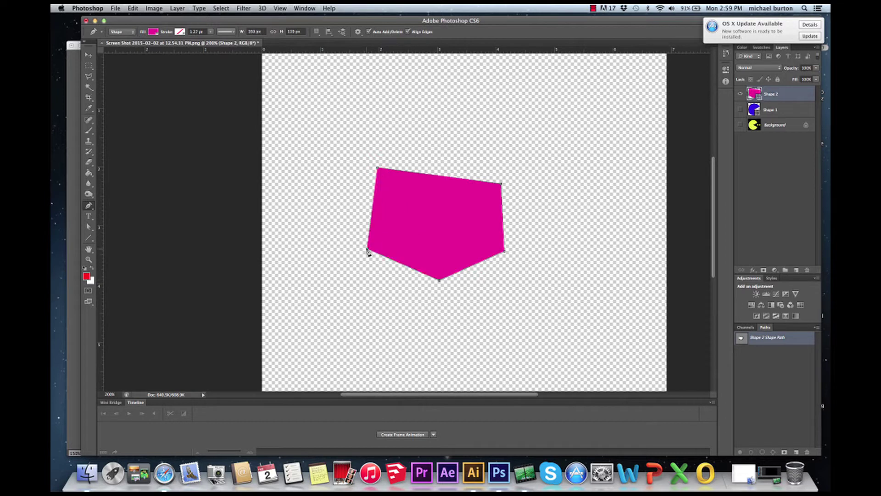
pyautogui.click(346, 197)
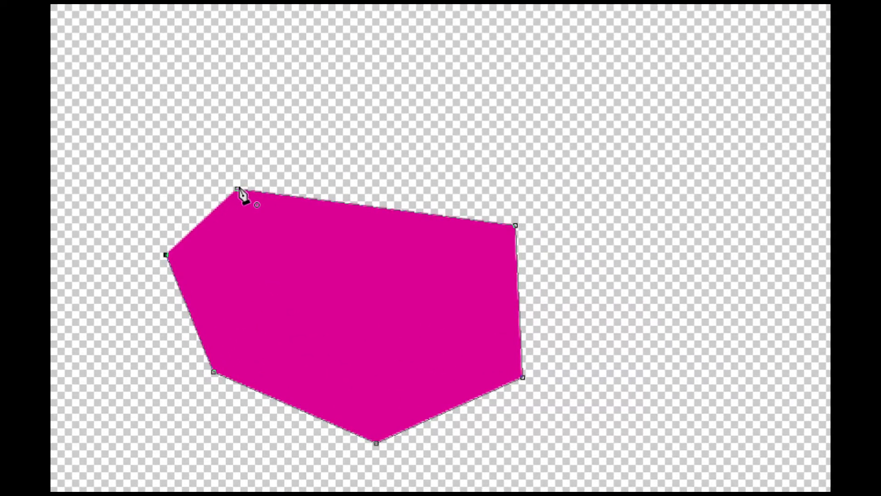
pyautogui.click(237, 188)
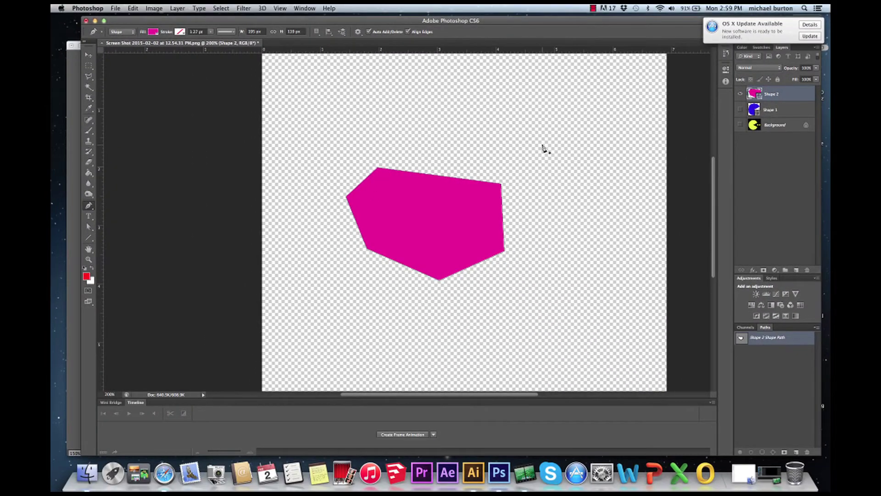
# Step: On a new layer with Shape 2 hidden, draw a closed six-point shape with curved edges, about 235 px wide and 210 px high
pyautogui.click(796, 270)
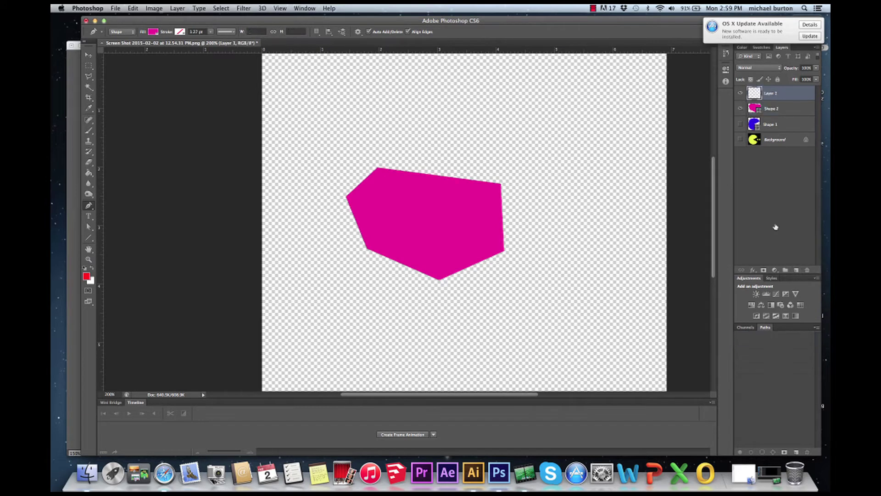
pyautogui.click(740, 109)
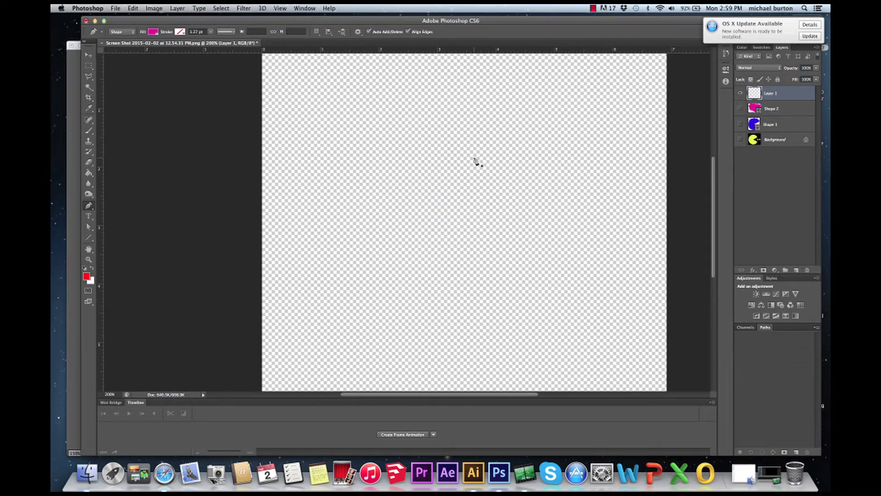
pyautogui.moveTo(472, 161); pyautogui.dragTo(488, 200)
pyautogui.moveTo(467, 251); pyautogui.dragTo(427, 265)
pyautogui.moveTo(363, 259); pyautogui.dragTo(323, 239)
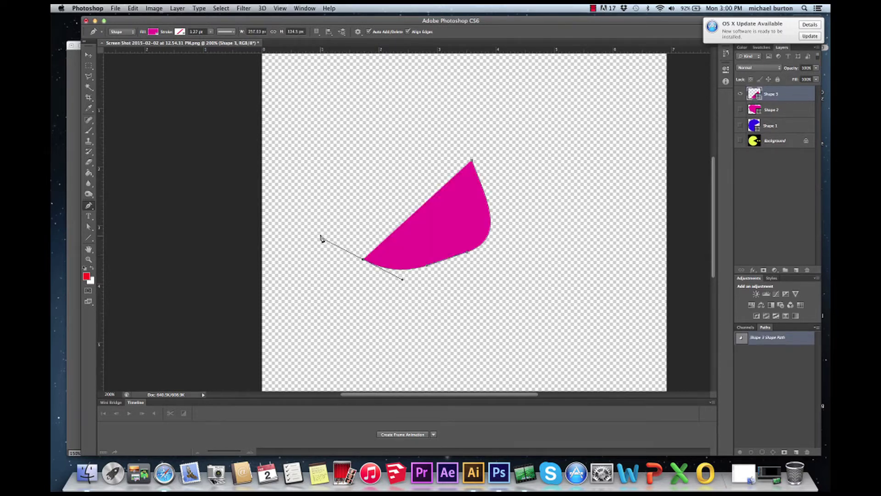
pyautogui.moveTo(306, 210); pyautogui.dragTo(302, 169)
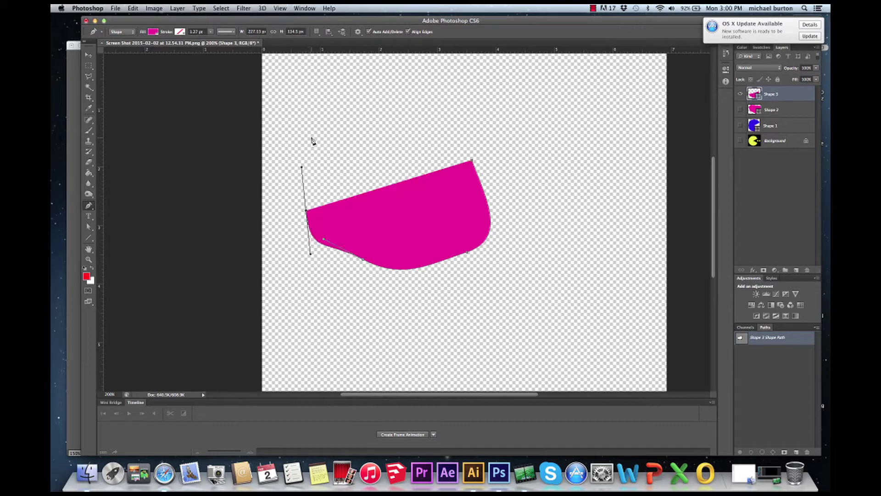
pyautogui.moveTo(315, 133); pyautogui.dragTo(345, 108)
pyautogui.moveTo(415, 104); pyautogui.dragTo(447, 120)
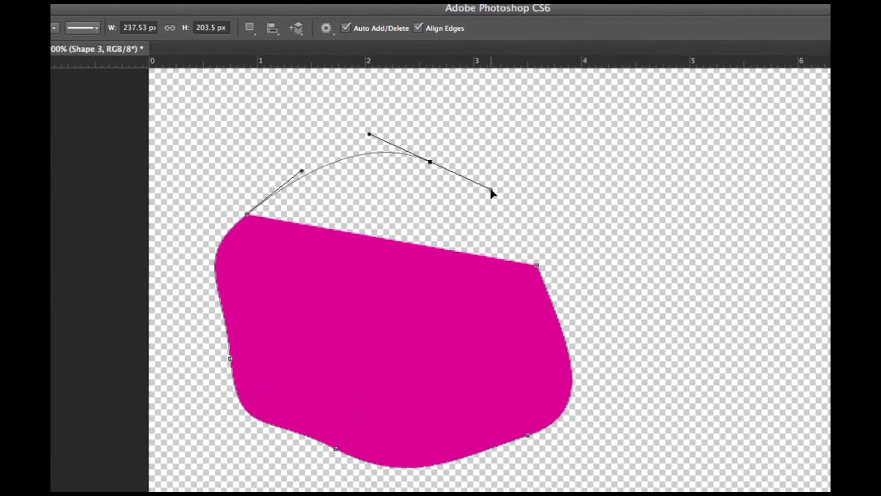
pyautogui.moveTo(491, 189)
pyautogui.mouseDown()
pyautogui.moveTo(484, 197)
pyautogui.moveTo(503, 175)
pyautogui.moveTo(487, 201)
pyautogui.moveTo(576, 210)
pyautogui.moveTo(570, 225)
pyautogui.moveTo(489, 184)
pyautogui.moveTo(478, 195)
pyautogui.mouseUp()
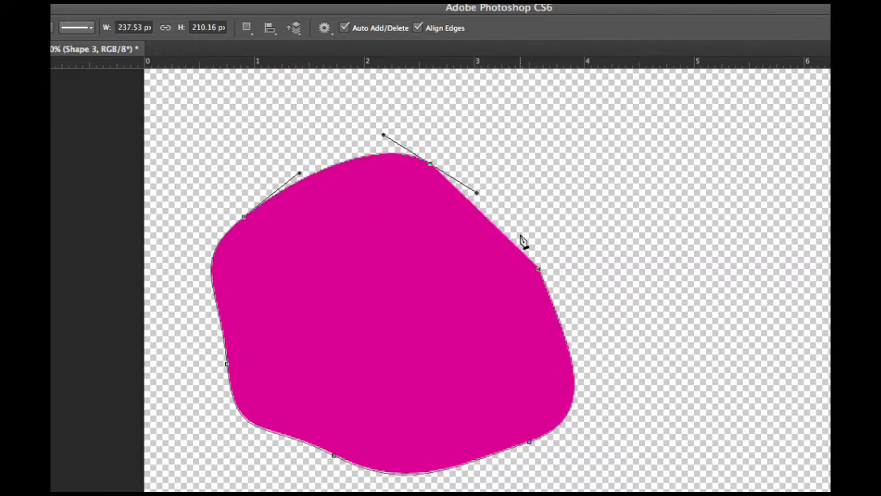
pyautogui.moveTo(538, 269); pyautogui.dragTo(557, 344)
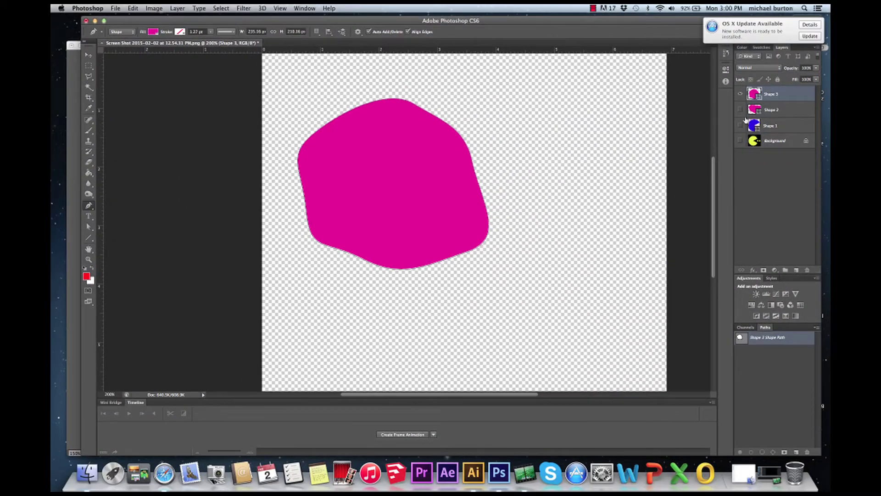
# Step: Compare the straight-sided and curved shapes by showing only Shape 2, then only Shape 3
pyautogui.click(740, 94)
pyautogui.click(741, 110)
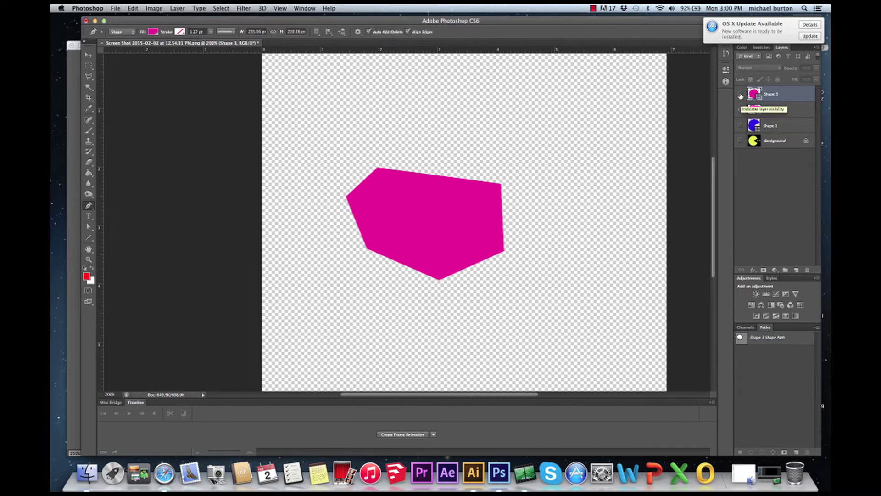
pyautogui.click(740, 94)
pyautogui.click(741, 110)
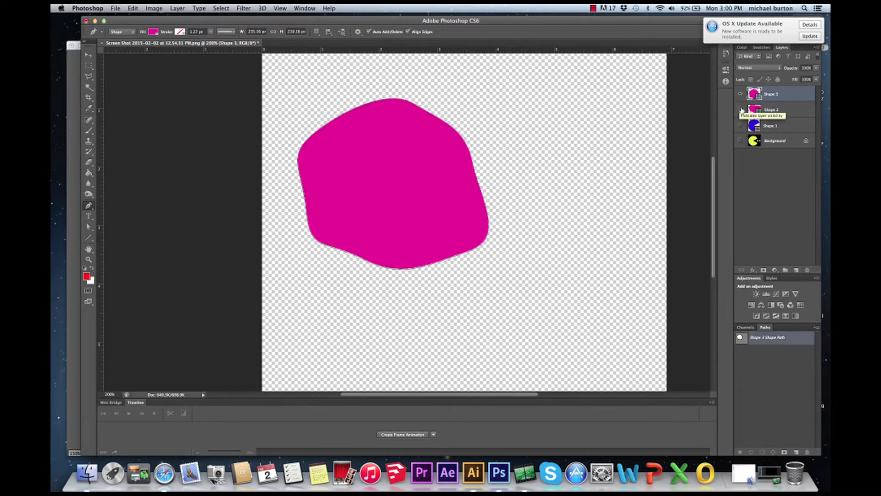
# Step: Select the Shape 3 path with the Direct Selection tool and move its top anchor point slightly upward
pyautogui.press('a')
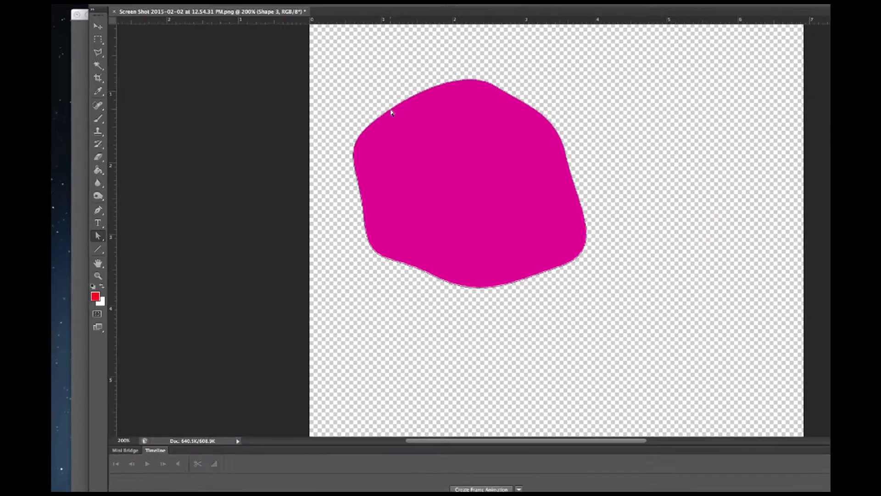
pyautogui.click(391, 112)
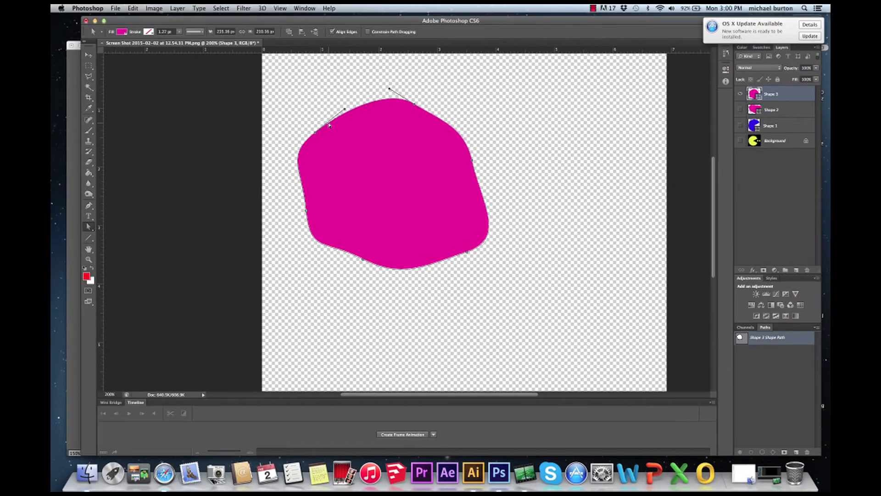
pyautogui.press('super+equal')
pyautogui.press('super+equal')
pyautogui.press('super+equal')
pyautogui.press('super+equal')
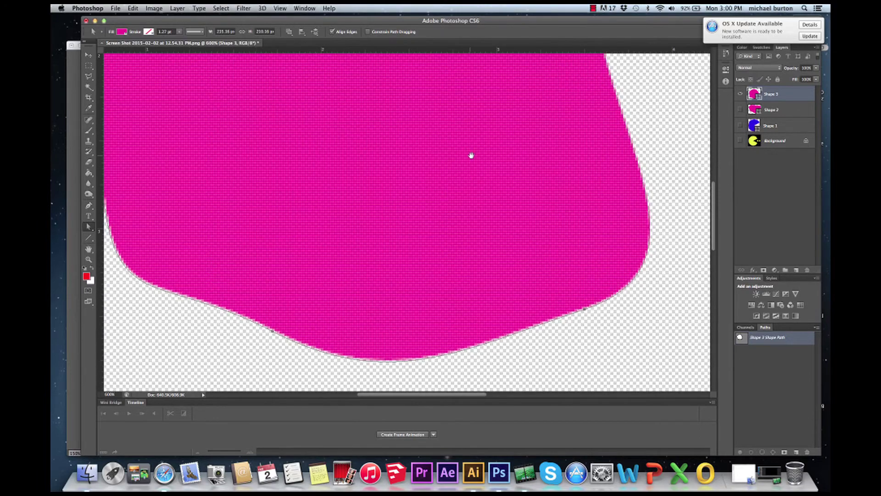
pyautogui.moveTo(471, 155); pyautogui.dragTo(436, 301)
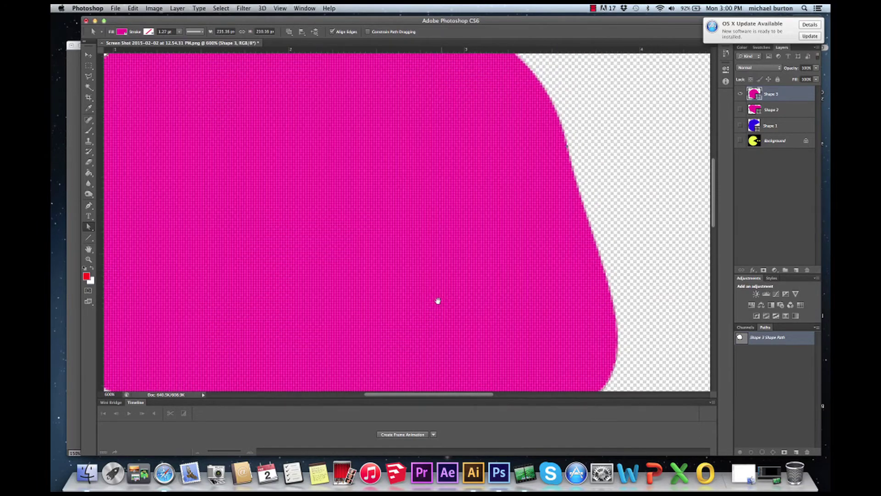
pyautogui.moveTo(415, 173); pyautogui.dragTo(412, 242)
pyautogui.press('super+r')
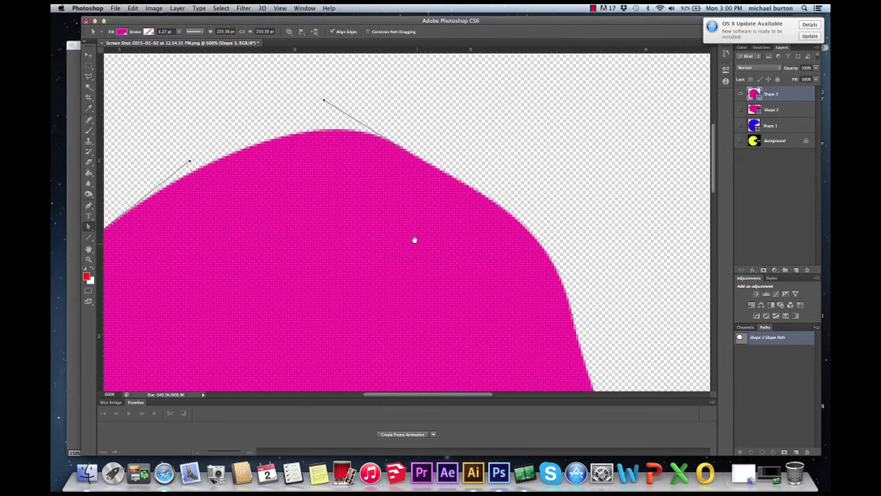
pyautogui.click(400, 149)
pyautogui.moveTo(472, 194); pyautogui.dragTo(400, 128)
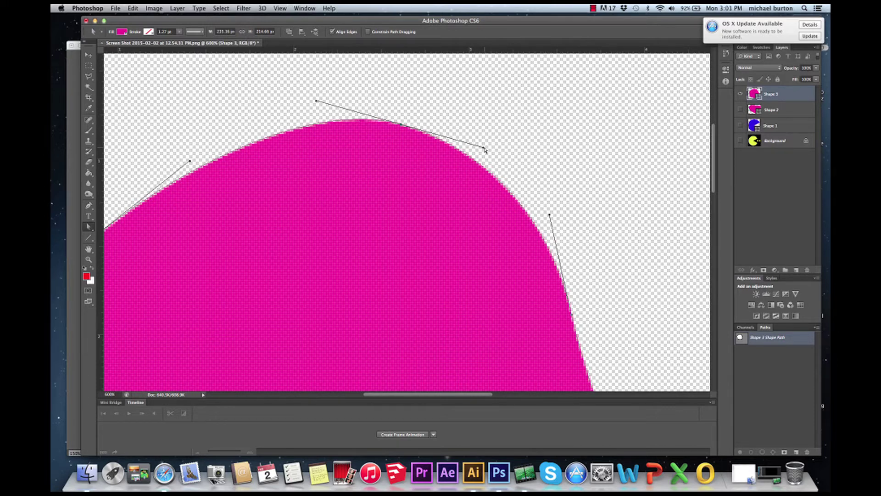
# Step: Reshape the curve at the top anchor by collapsing its left handle into the point and lengthening its right handle
pyautogui.moveTo(484, 149); pyautogui.dragTo(444, 141)
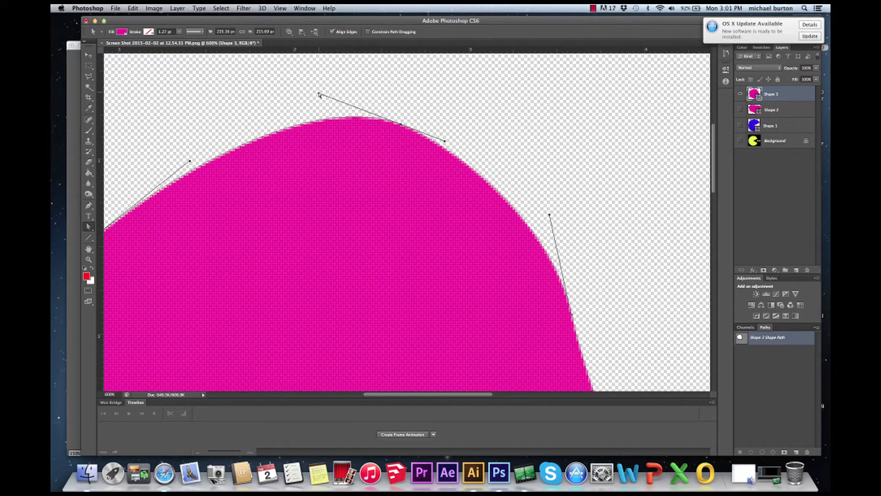
pyautogui.moveTo(320, 95); pyautogui.dragTo(252, 82)
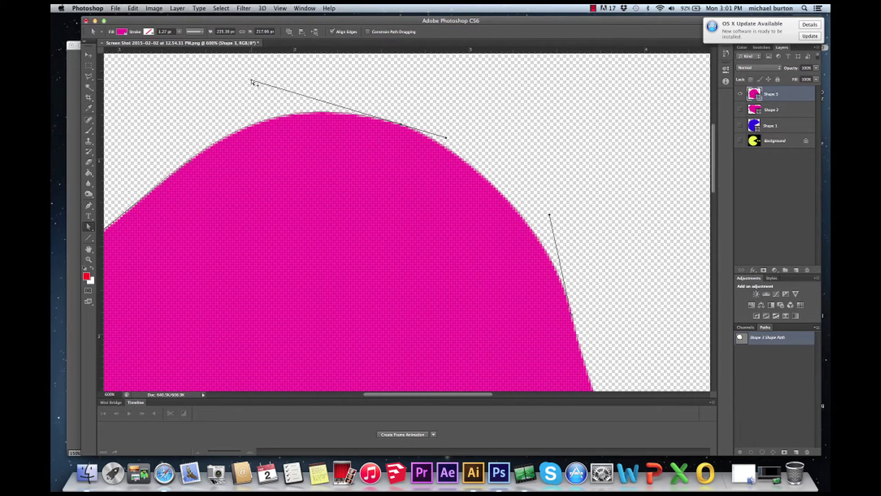
pyautogui.moveTo(252, 81); pyautogui.dragTo(402, 126)
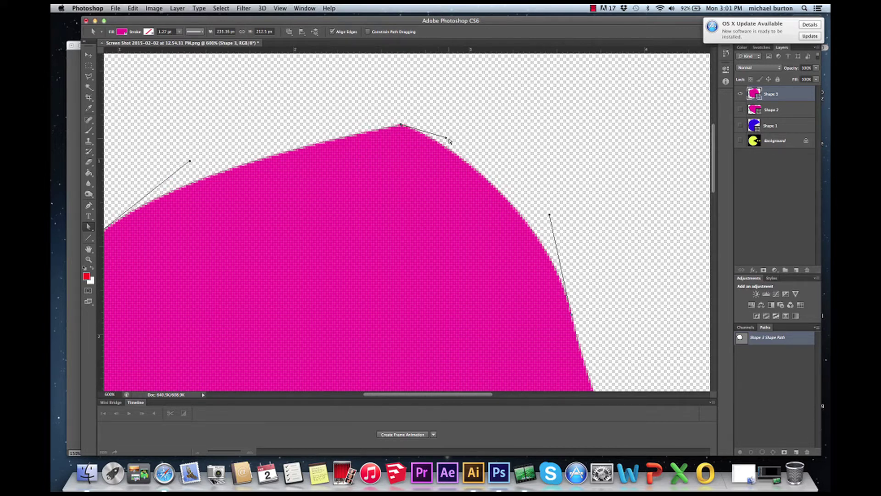
pyautogui.moveTo(447, 140); pyautogui.dragTo(511, 173)
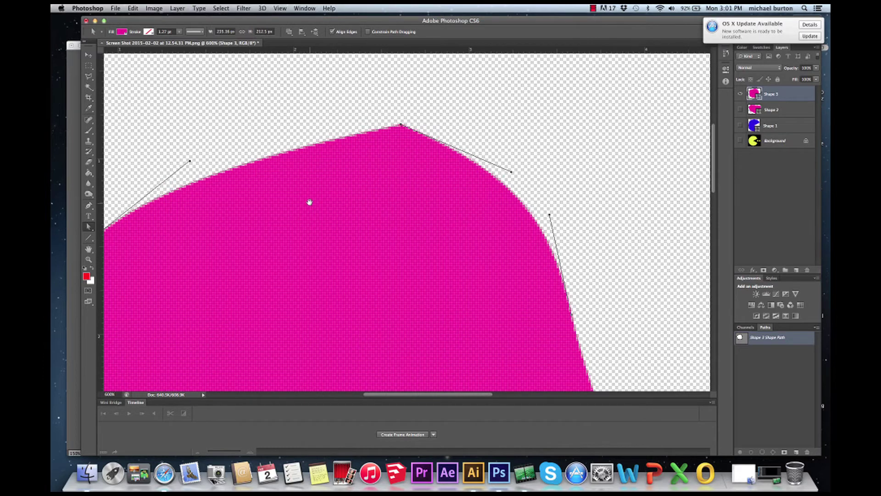
# Step: Tilt the linked direction handles of the shape's upper-left anchor point to adjust the curves on both sides
pyautogui.moveTo(310, 202); pyautogui.dragTo(543, 157)
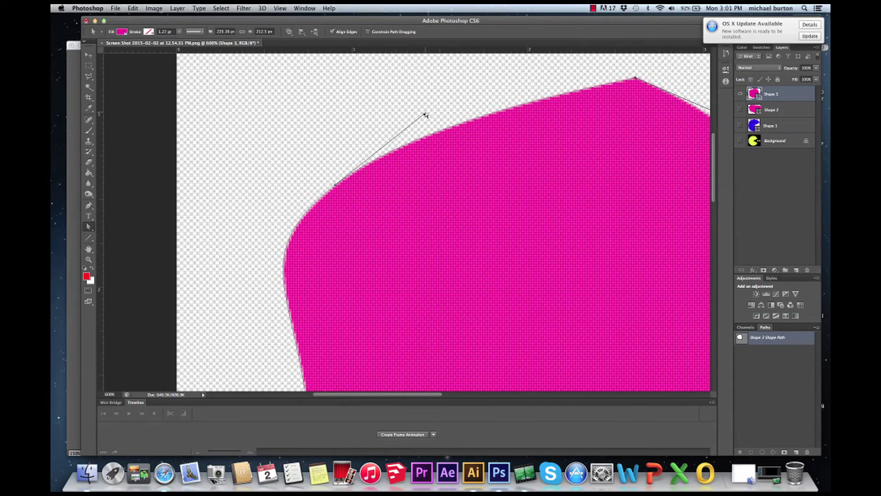
pyautogui.moveTo(424, 116)
pyautogui.mouseDown()
pyautogui.moveTo(445, 122)
pyautogui.moveTo(386, 104)
pyautogui.moveTo(435, 124)
pyautogui.mouseUp()
pyautogui.click(336, 187)
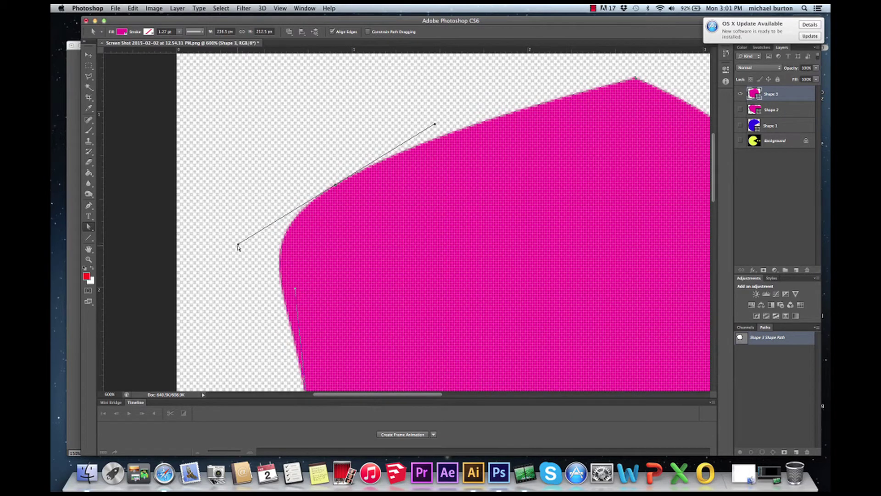
pyautogui.moveTo(237, 245); pyautogui.dragTo(250, 260)
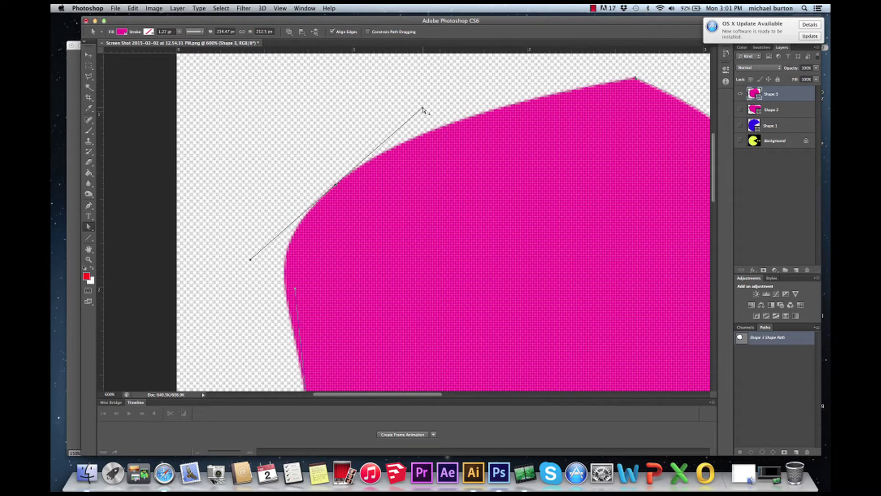
# Step: Break the upper-left anchor's handles so they bend independently, and move the anchor farther left
pyautogui.moveTo(422, 109); pyautogui.dragTo(280, 92)
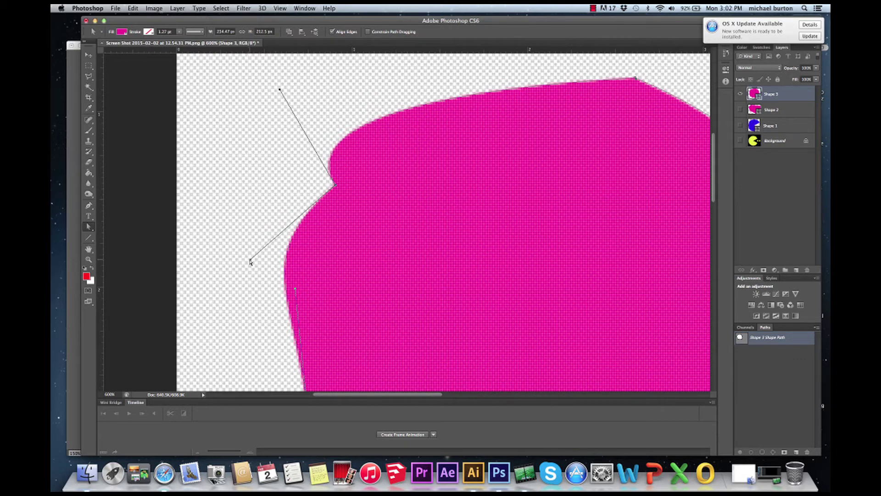
pyautogui.moveTo(250, 261); pyautogui.dragTo(242, 243)
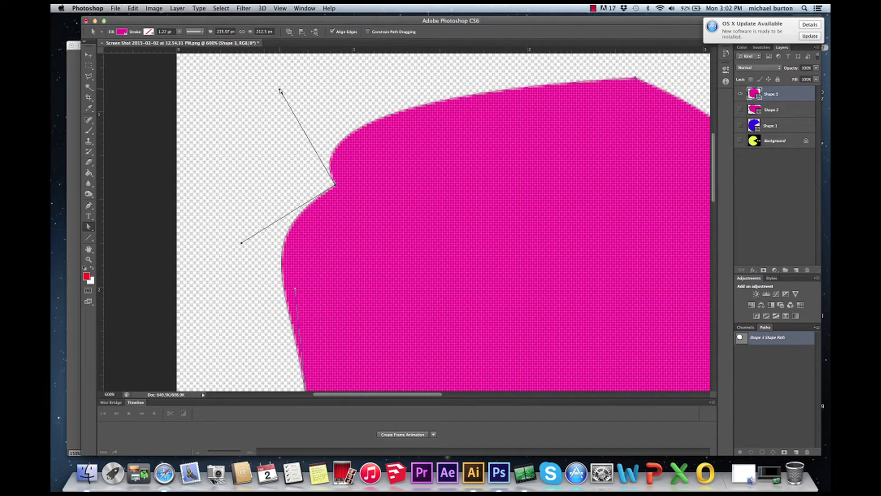
pyautogui.moveTo(280, 90); pyautogui.dragTo(343, 105)
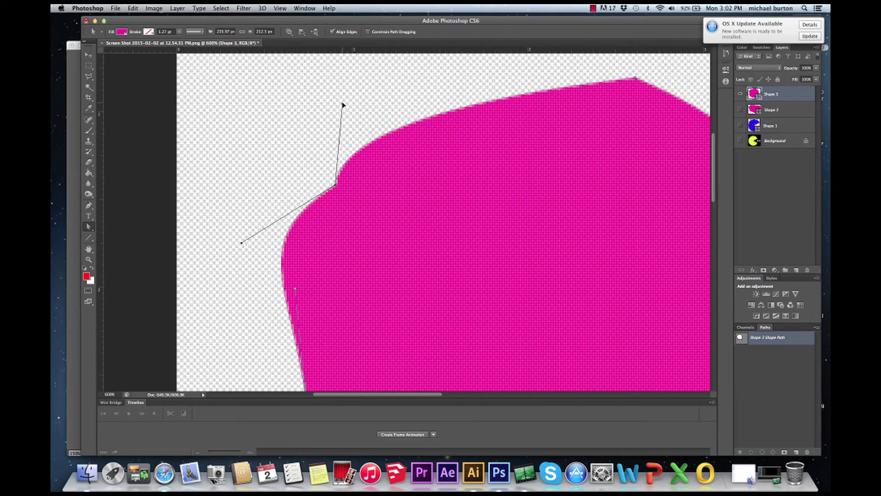
pyautogui.moveTo(334, 185); pyautogui.dragTo(296, 176)
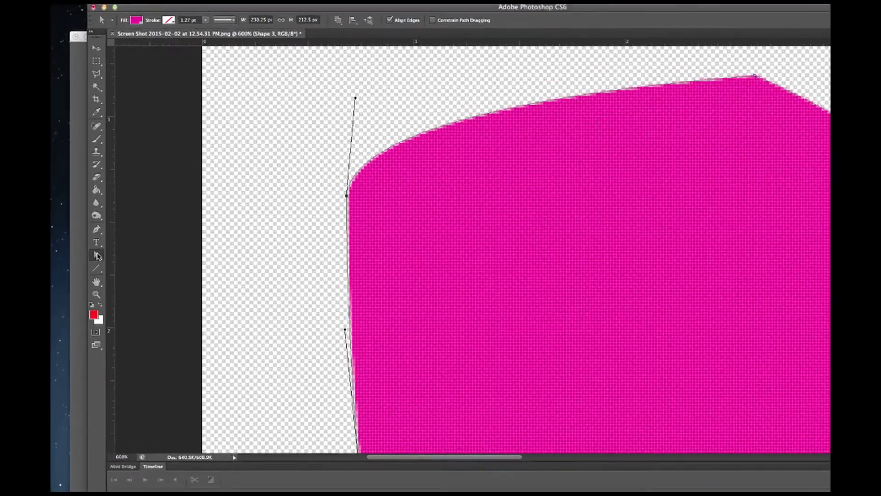
# Step: Add an anchor point on the upper edge just right of the upper-left anchor with the Add Anchor Point tool
pyautogui.click(89, 225)
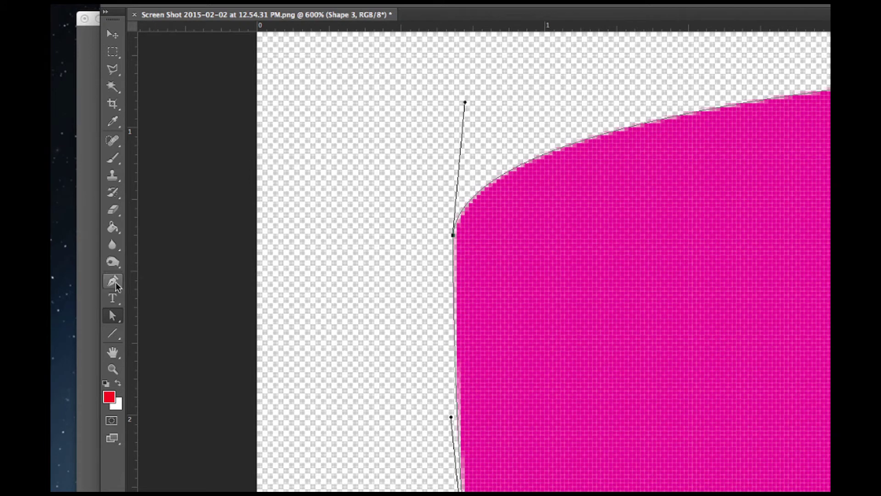
pyautogui.click(115, 282)
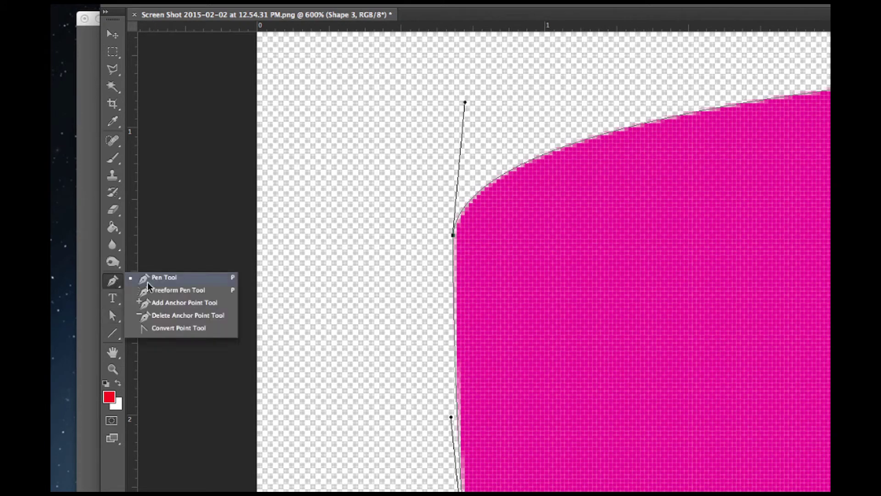
pyautogui.click(174, 303)
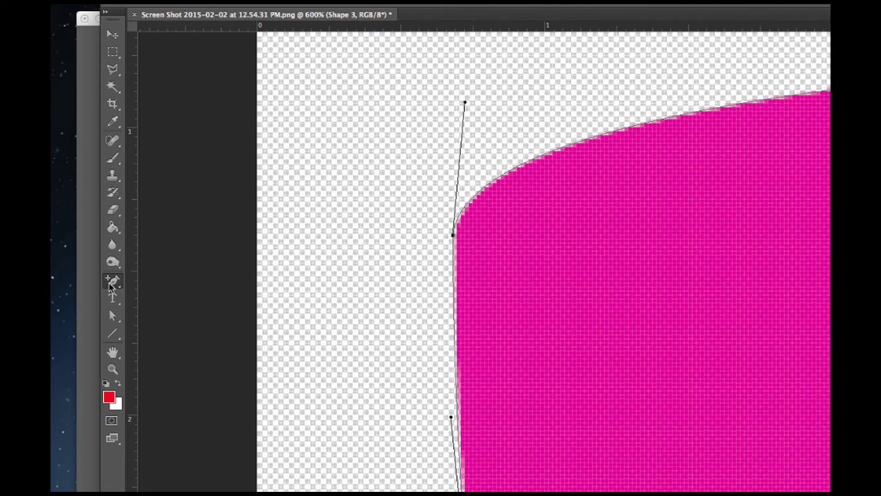
pyautogui.click(506, 175)
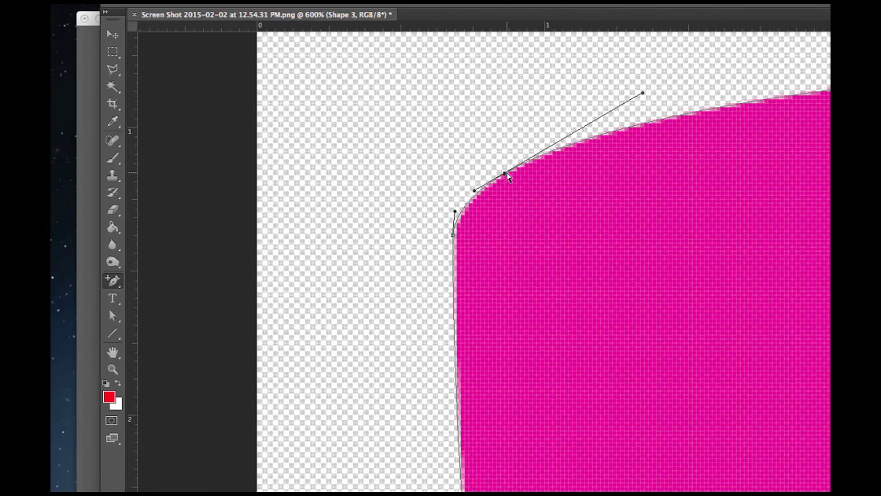
# Step: Delete the shape's outermost upper-left anchor point, and stretch the neighbouring anchor's left direction handle farther down and to the left
pyautogui.press('a')
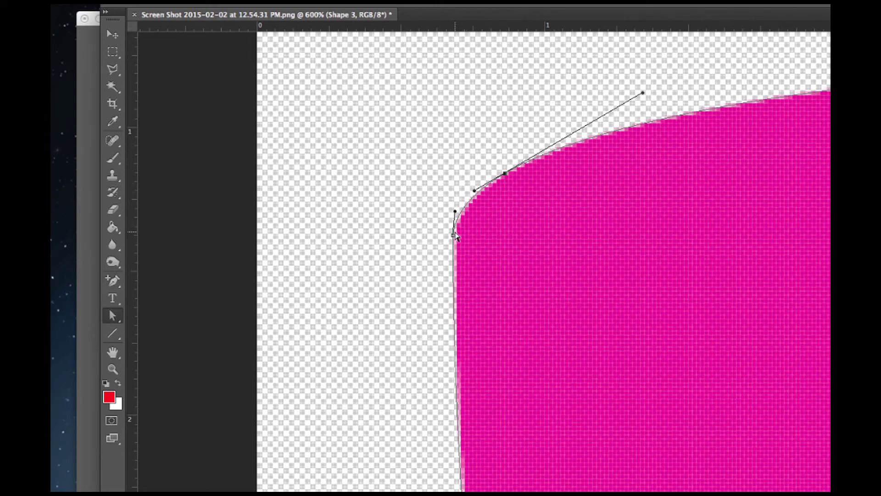
pyautogui.click(454, 235)
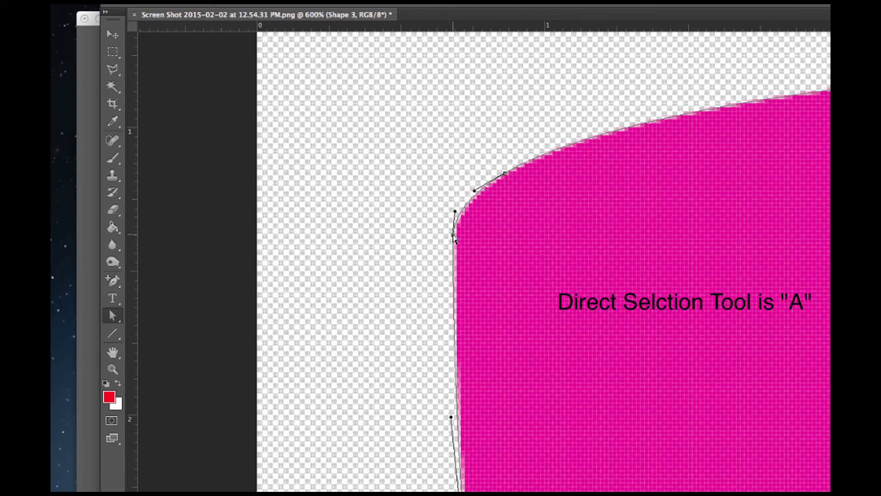
pyautogui.press('Delete')
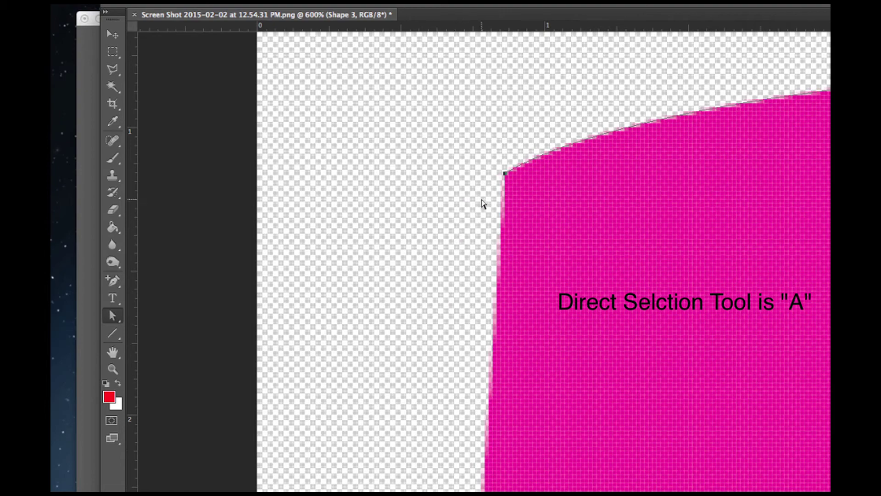
pyautogui.click(504, 174)
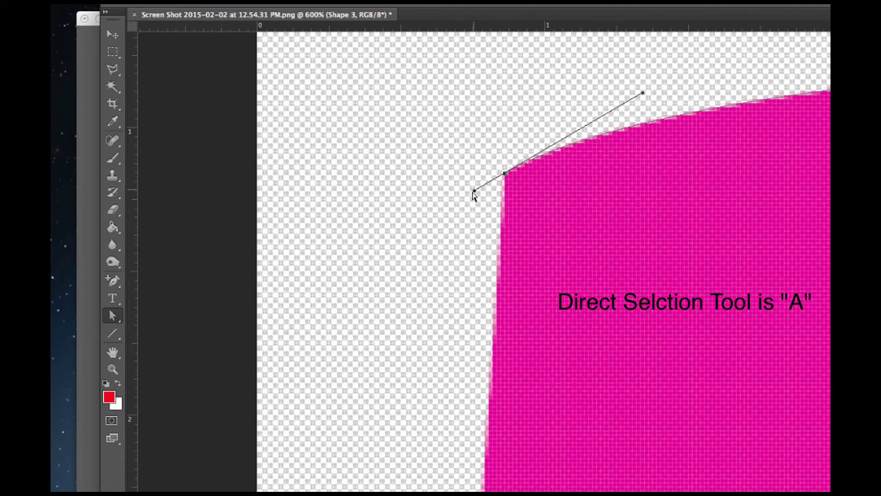
pyautogui.moveTo(474, 190); pyautogui.dragTo(376, 307)
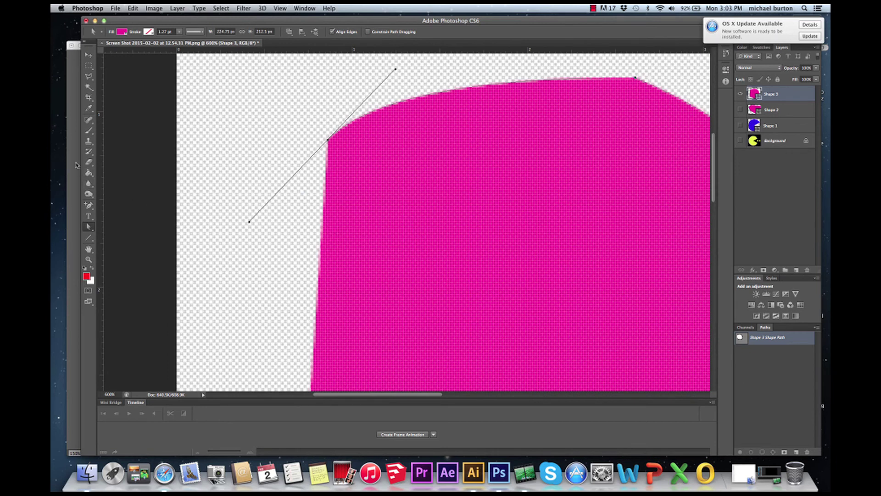
# Step: Switch to Illustrator and draw a closed, rounded magenta shape with five curved anchor points using the Pen tool
pyautogui.press('super+Tab')
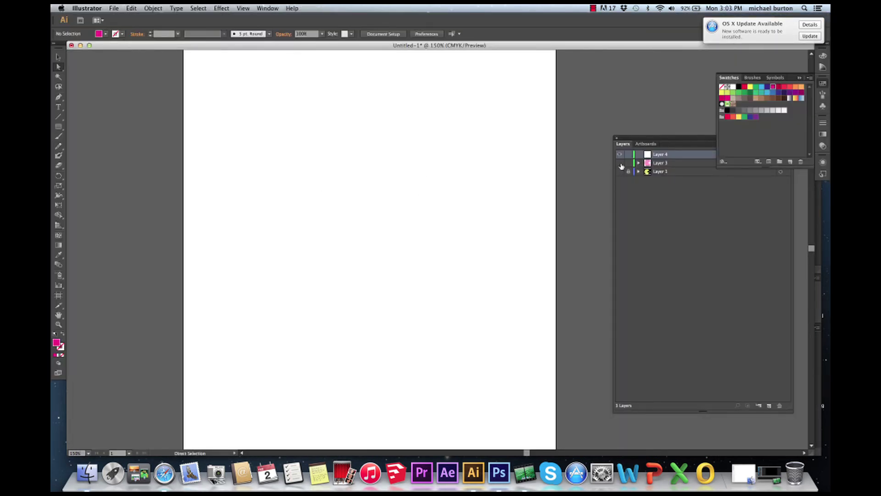
pyautogui.press('p')
pyautogui.moveTo(388, 132); pyautogui.dragTo(414, 144)
pyautogui.moveTo(437, 208); pyautogui.dragTo(437, 247)
pyautogui.moveTo(369, 317); pyautogui.dragTo(305, 318)
pyautogui.moveTo(231, 267); pyautogui.dragTo(223, 229)
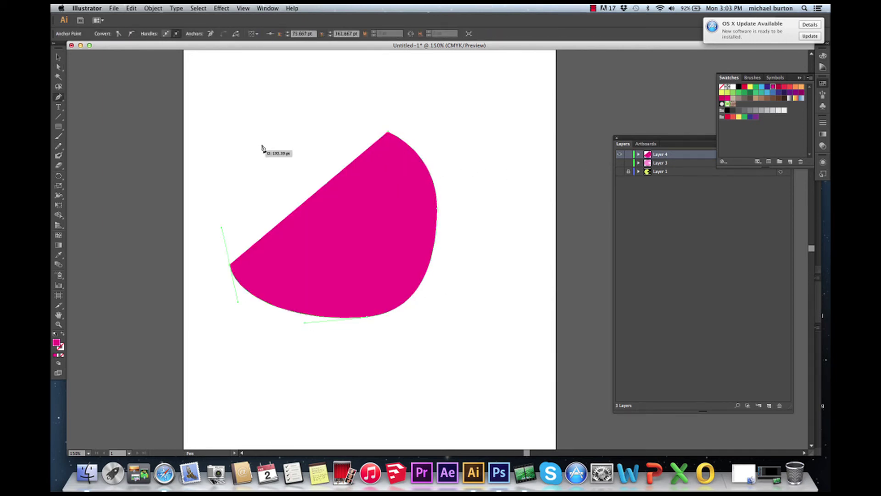
pyautogui.moveTo(265, 144); pyautogui.dragTo(284, 137)
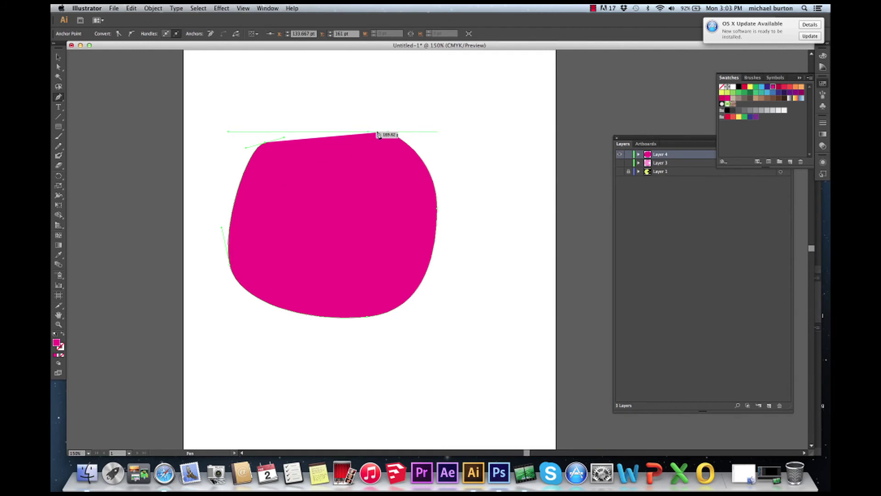
pyautogui.moveTo(388, 134); pyautogui.dragTo(412, 148)
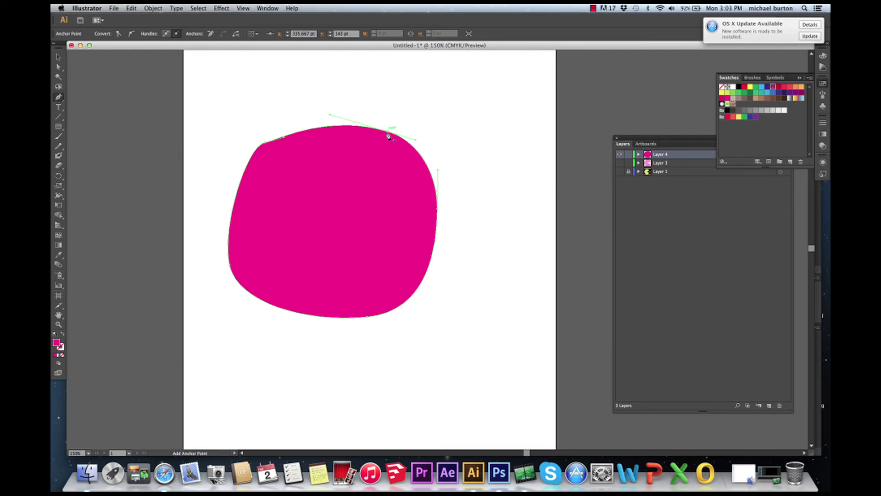
# Step: Convert the magenta shape's upper-right anchor point to a corner, and convert it back to a smooth point
pyautogui.press('a')
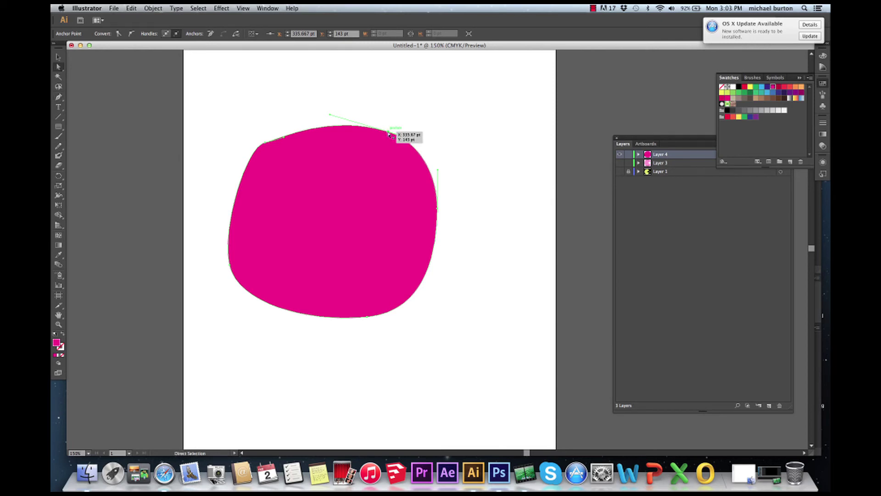
pyautogui.click(388, 133)
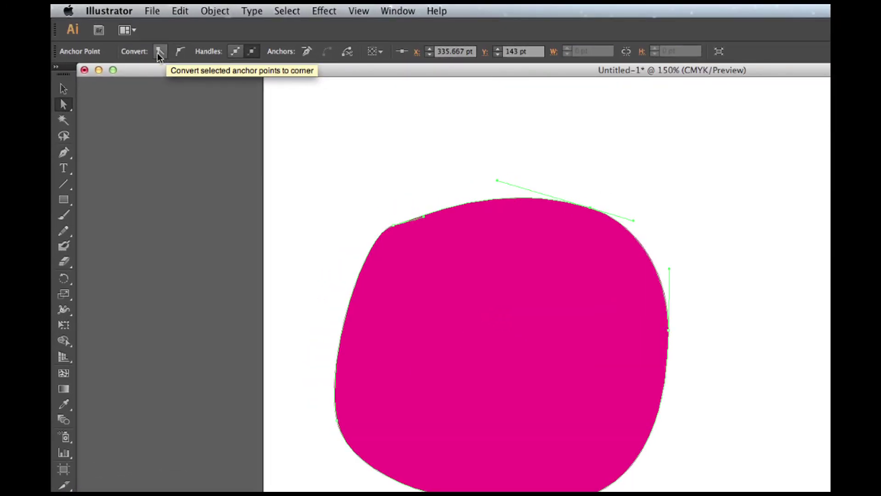
pyautogui.click(158, 52)
pyautogui.click(159, 52)
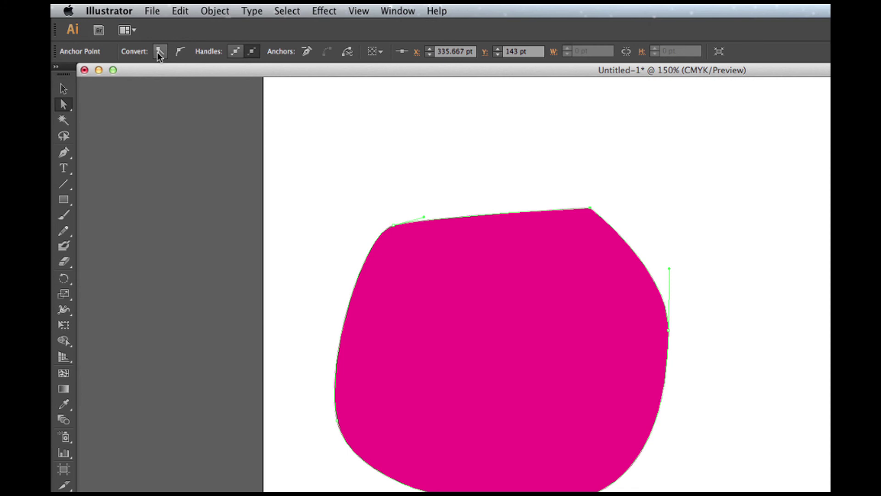
pyautogui.click(182, 52)
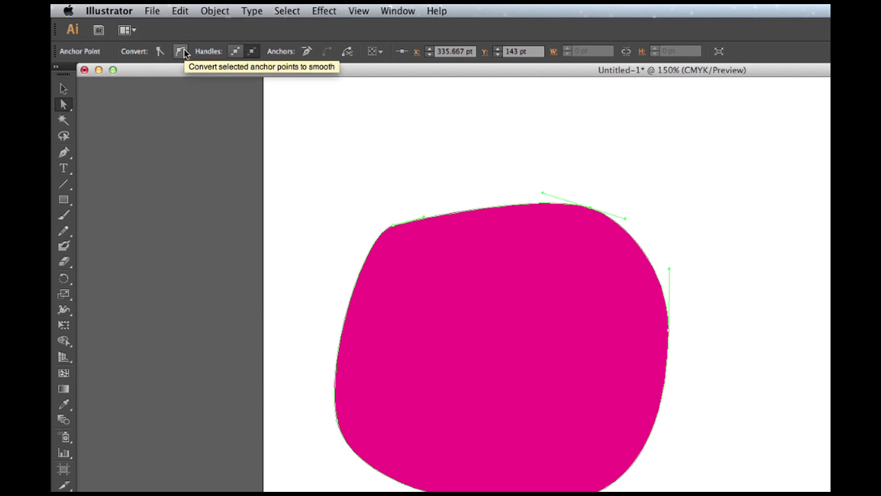
# Step: Alternate the selected anchor point between corner and smooth two more times, finishing with smooth
pyautogui.click(160, 52)
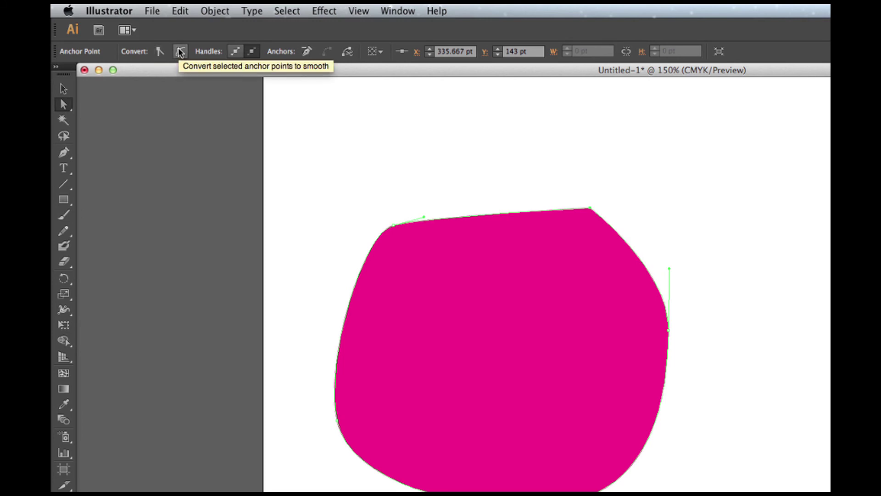
pyautogui.click(180, 52)
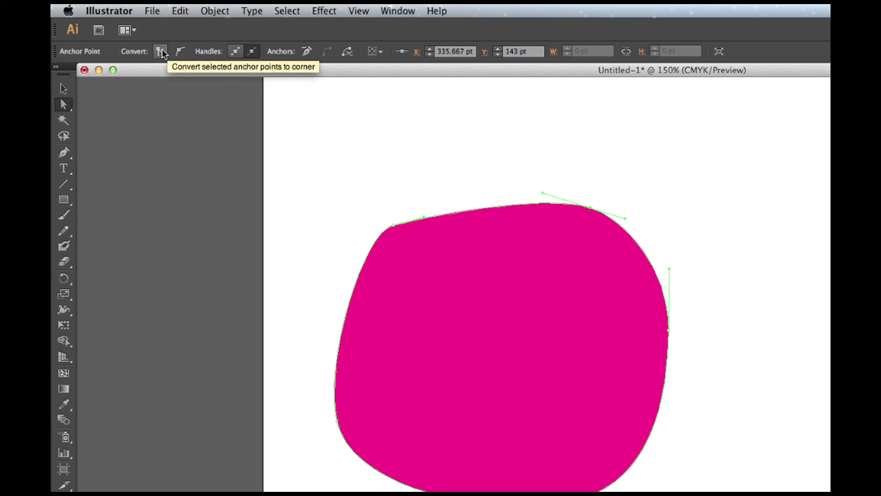
pyautogui.click(162, 51)
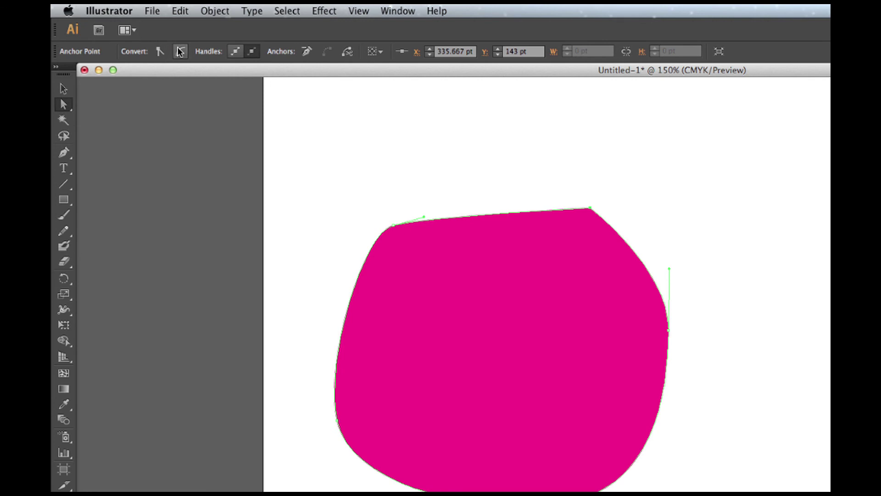
pyautogui.click(180, 52)
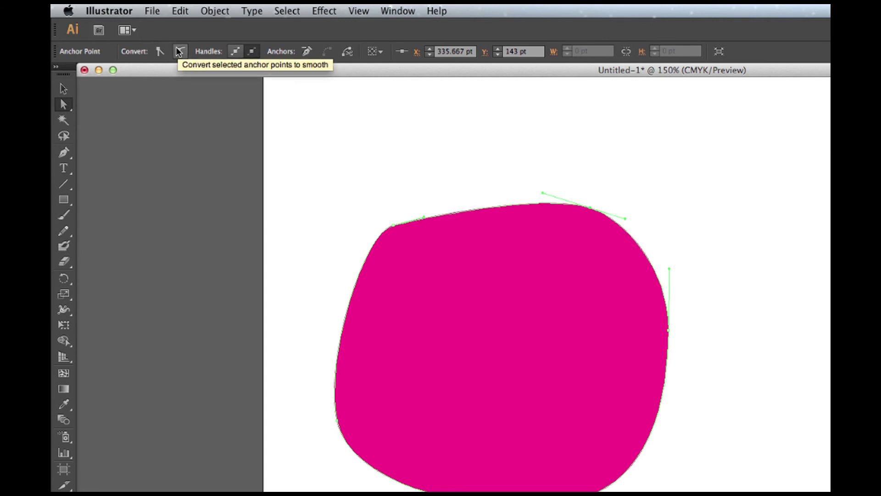